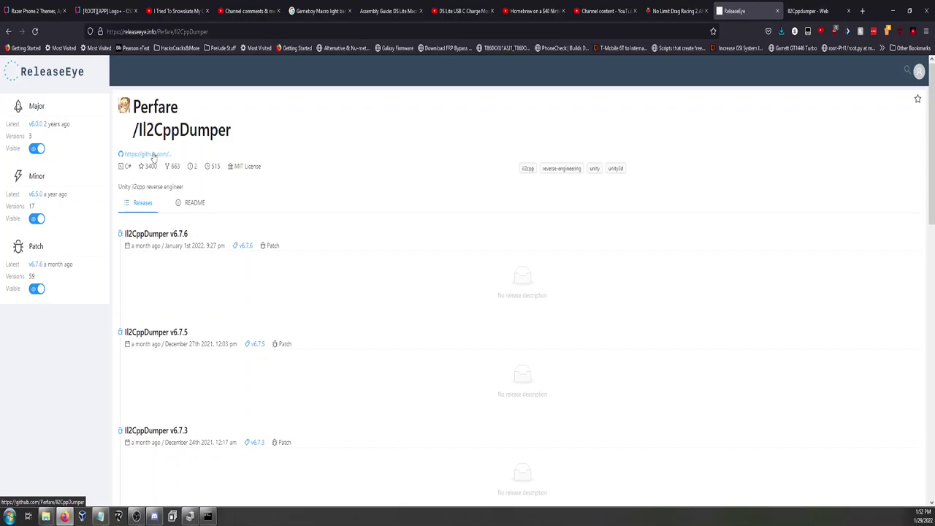
Step: Bring up the il2cppdumper.com page alongside the game's NOLIMIT2 folder in File Explorer
left_click(809, 14)
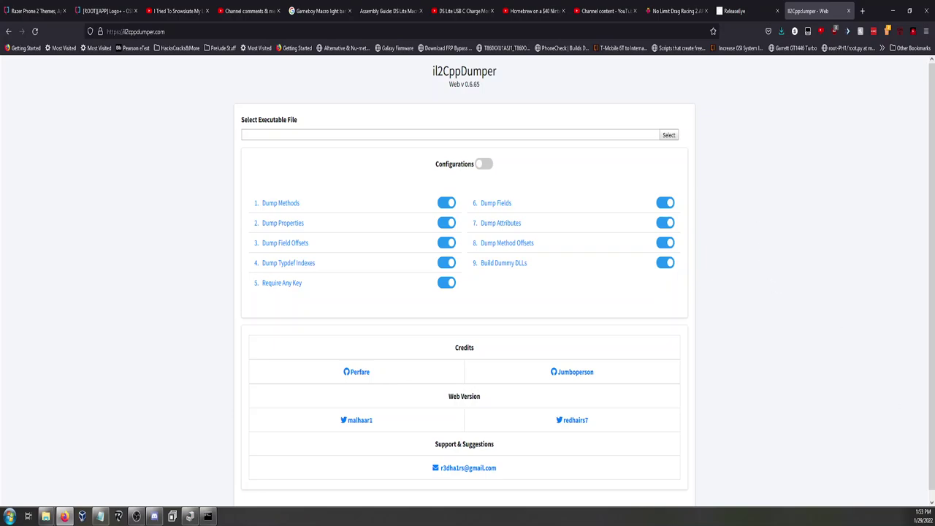
key("alt+Tab")
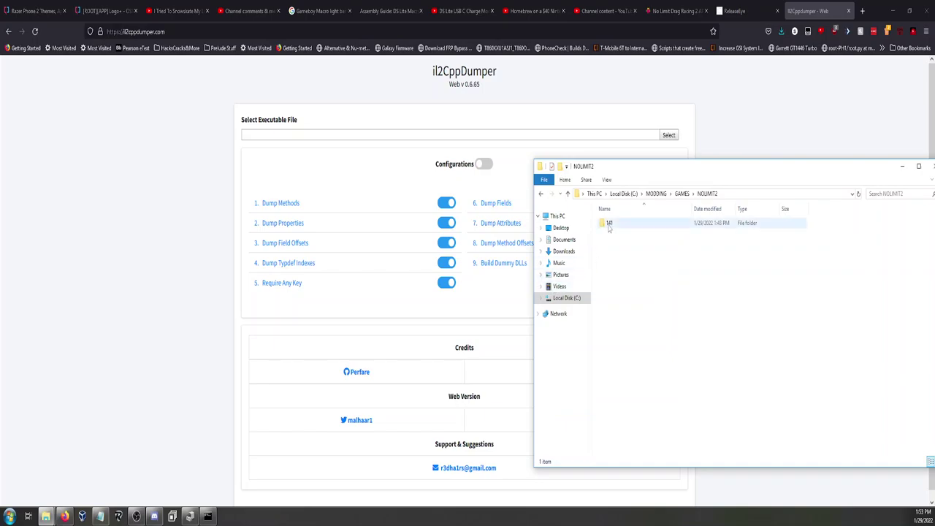
Step: In 141 > IL2CPP, check the sizes of libil2cpp.so and global-metadata.dat, then minimize Explorer
double_click(609, 225)
left_click(617, 233)
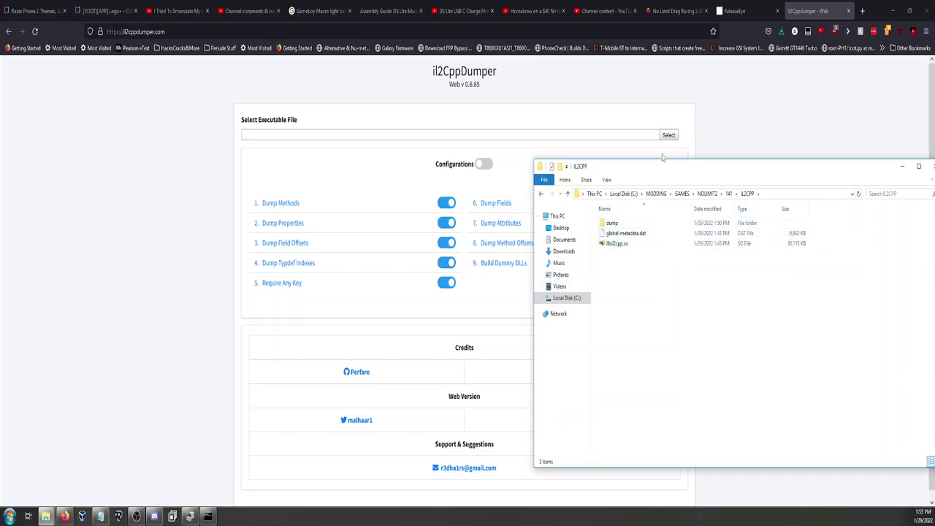
left_click(632, 246)
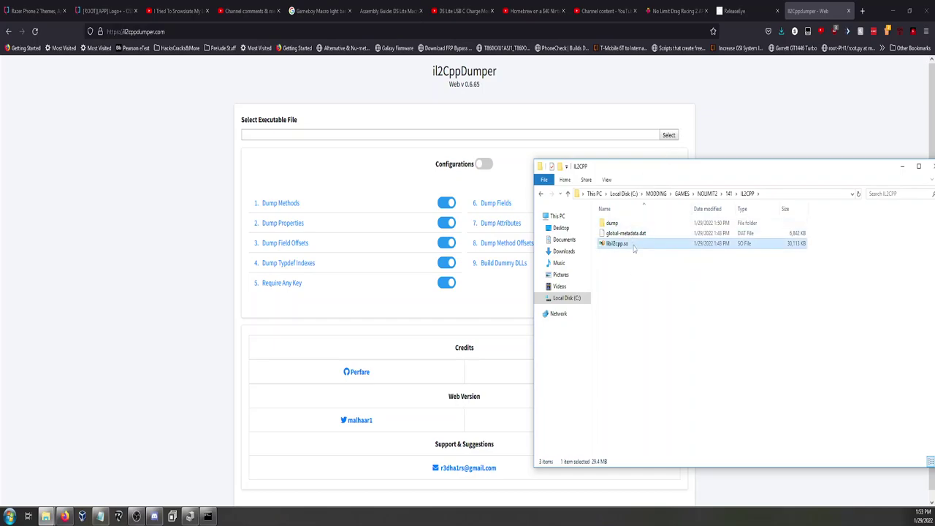
left_click(617, 234)
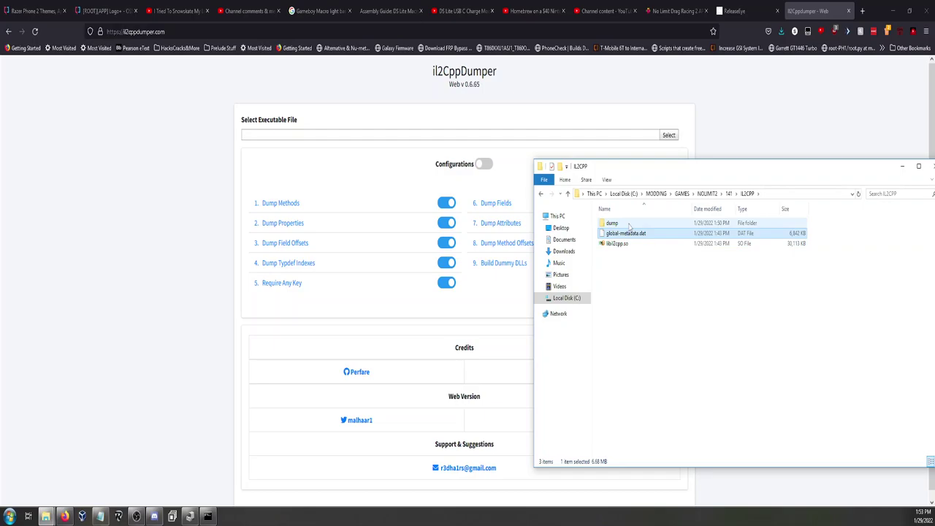
left_click(451, 213)
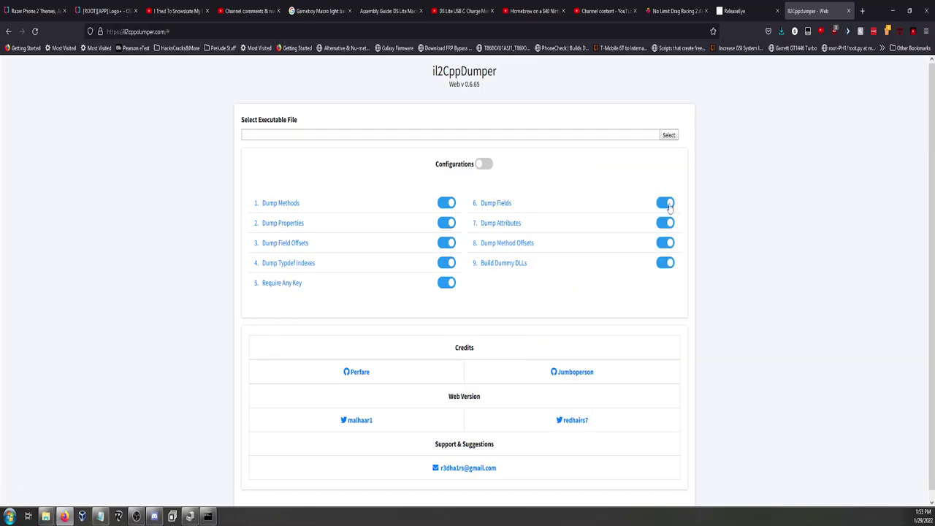
Step: Upload libil2cpp.so as the executable file and wait for it to reach 100%
left_click(668, 135)
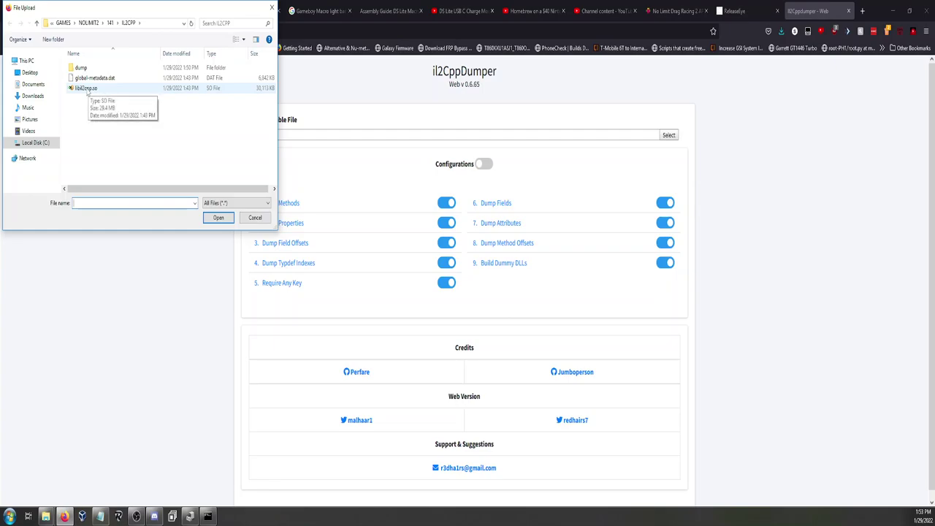
double_click(87, 90)
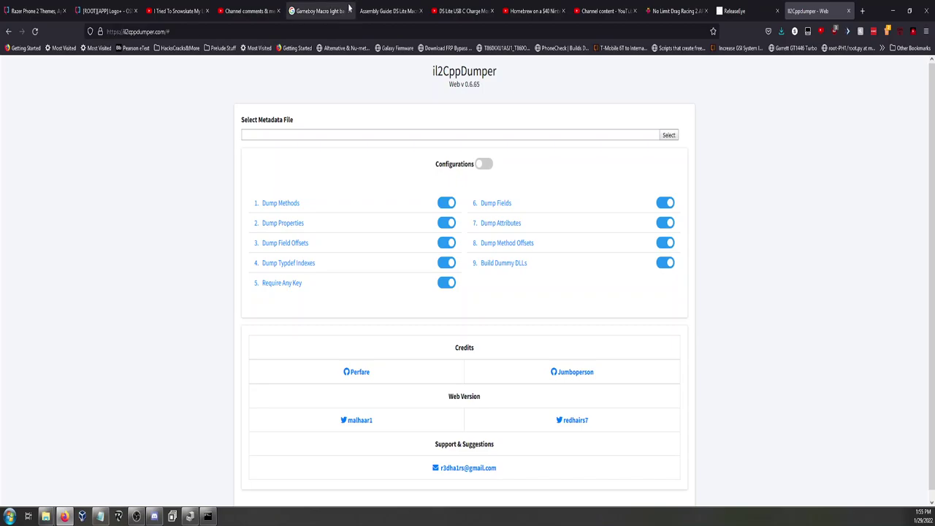
Step: Upload global-metadata.dat as the metadata file until Upload Completed appears
left_click(669, 135)
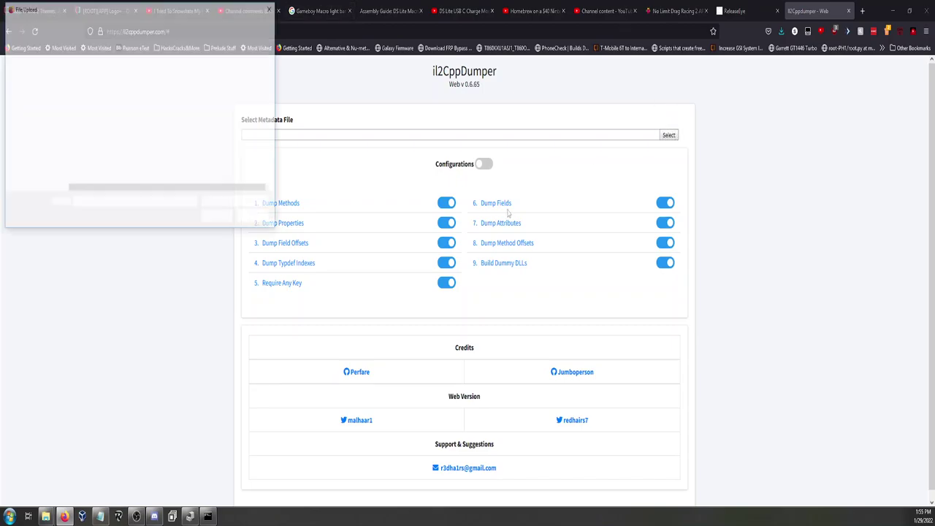
double_click(123, 79)
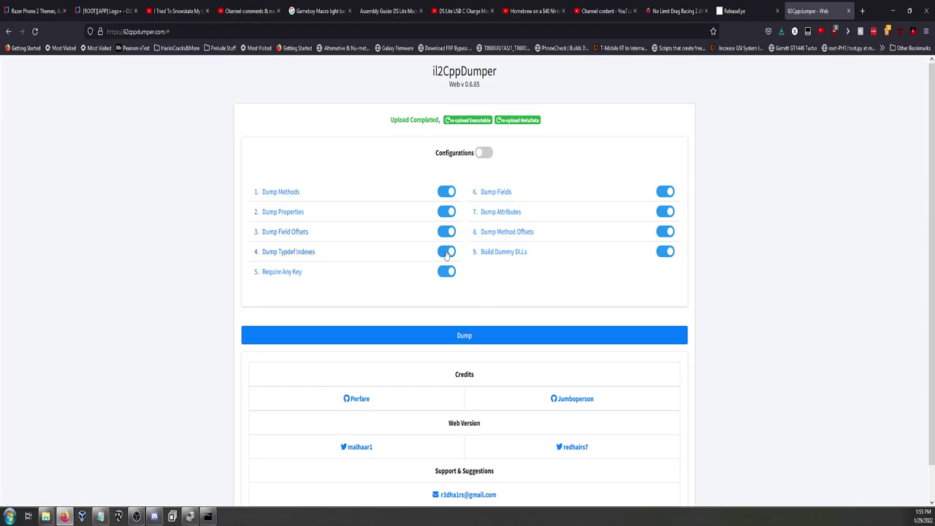
Step: Enable Configurations and test the Dump Methods, Dump Properties and Require Any Key toggles
left_click(484, 152)
left_click(447, 191)
left_click(446, 191)
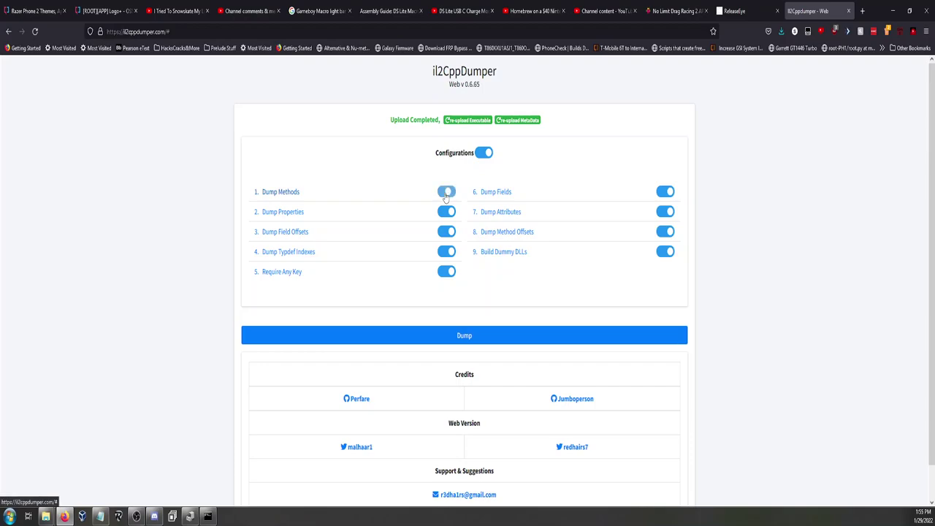
left_click(446, 212)
left_click(446, 212)
left_click(447, 272)
left_click(446, 272)
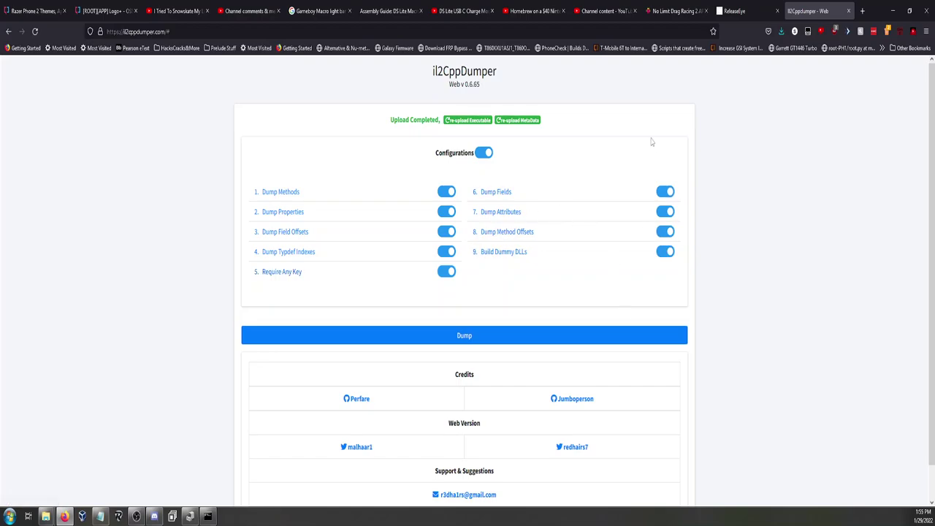
Step: Turn off Method Offsets, Attributes, Fields, Require Any Key, Typedef Indexes, Field Offsets, Properties and Methods
left_click(664, 232)
left_click(664, 212)
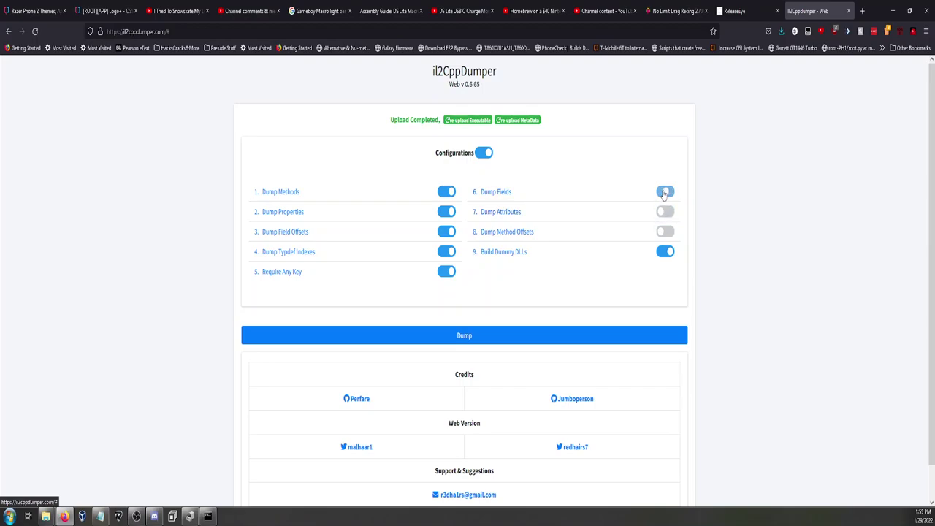
left_click(664, 191)
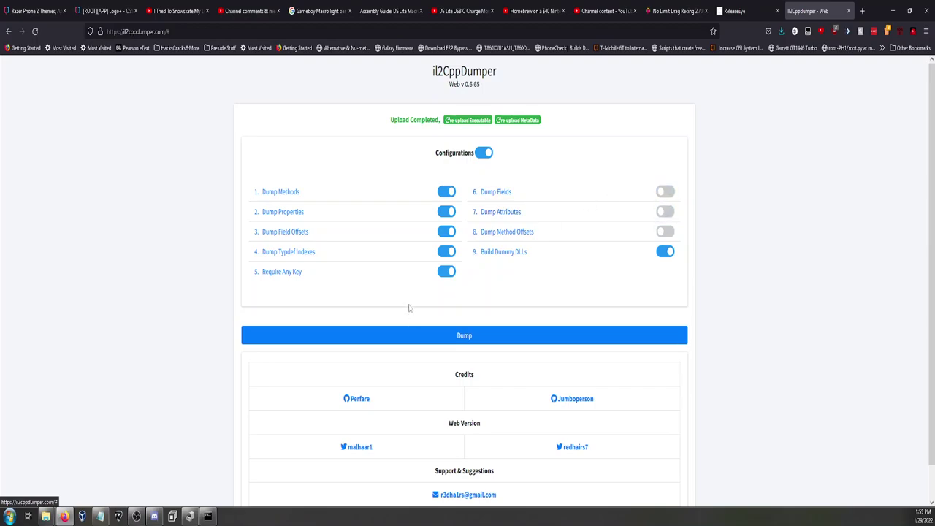
left_click(444, 271)
left_click(445, 252)
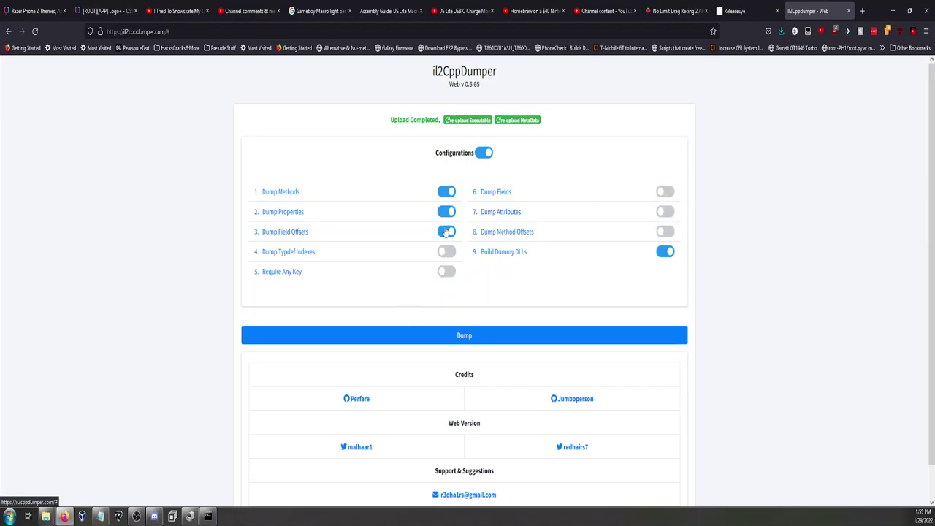
left_click(446, 232)
left_click(446, 212)
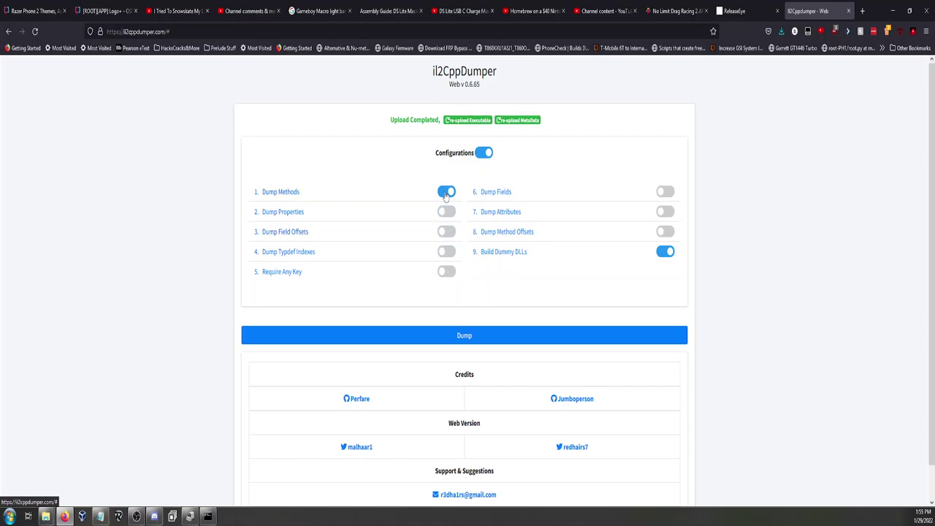
left_click(446, 192)
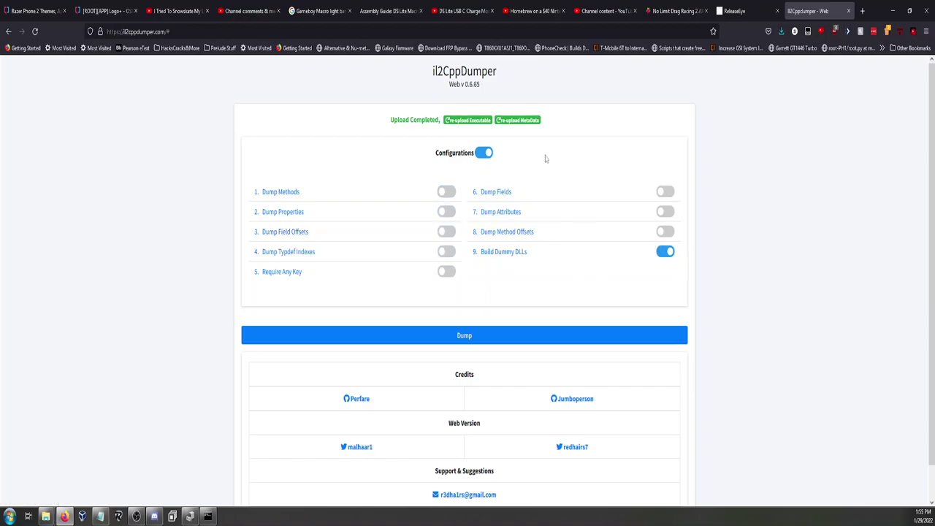
Step: Run the dump with only Build Dummy DLLs enabled until Processing completed appears
left_click(465, 346)
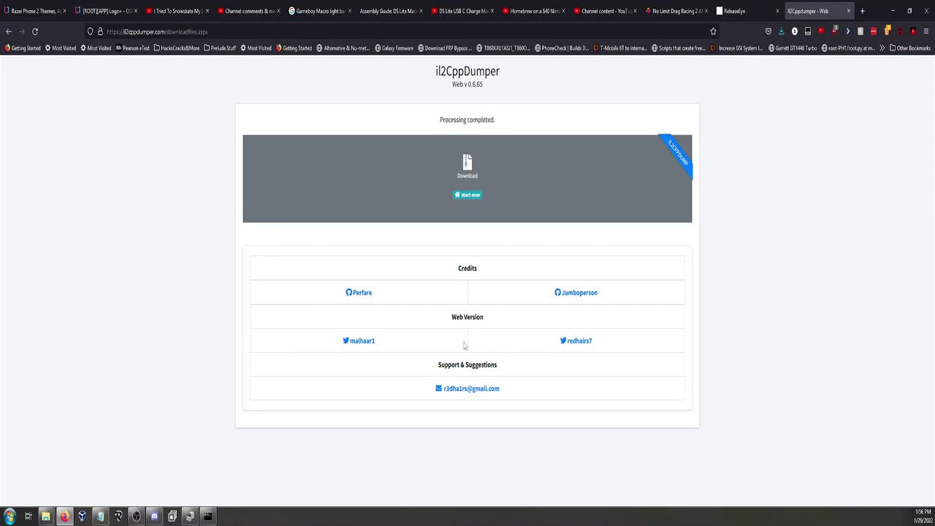
Step: Download 1643482577.zip, open it in WinRAR, and browse its DummyDll folder before returning to the root
left_click(468, 168)
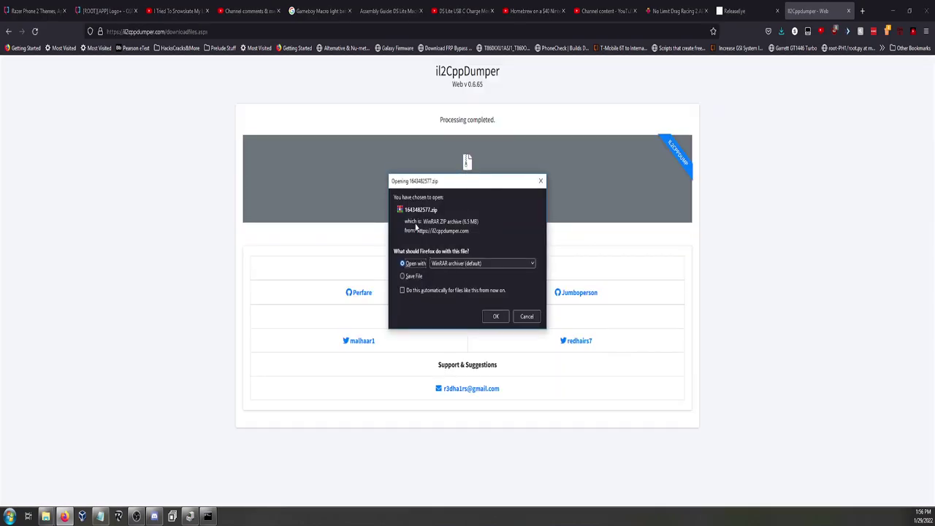
left_click(494, 316)
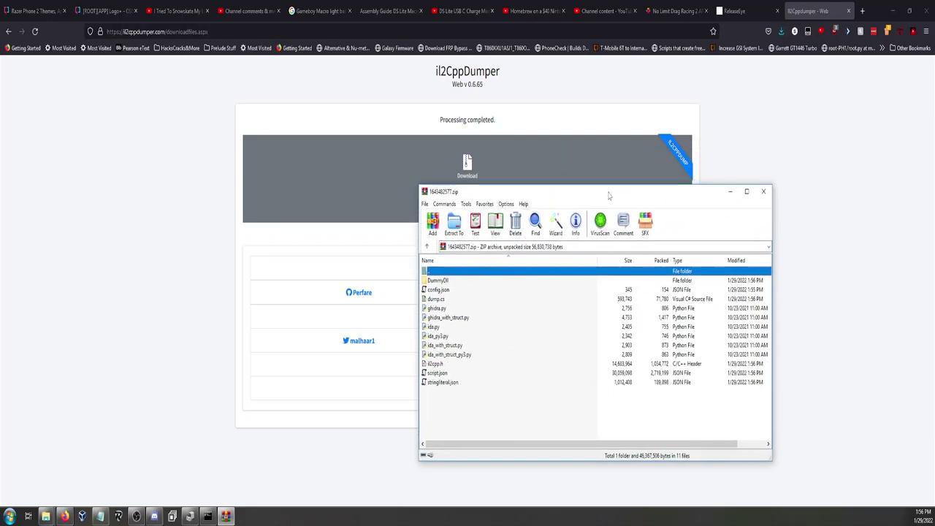
double_click(442, 282)
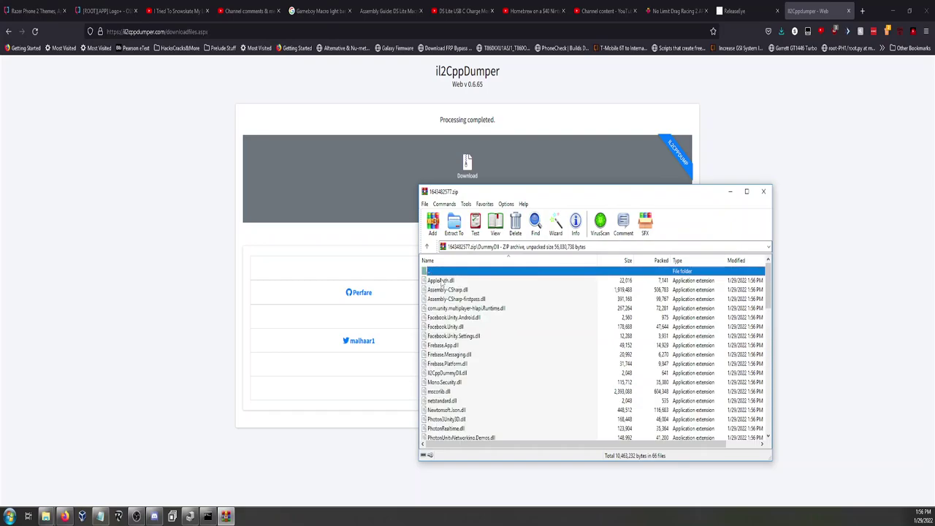
scroll(442, 426, "down", 5)
scroll(440, 422, "up", 5)
double_click(438, 271)
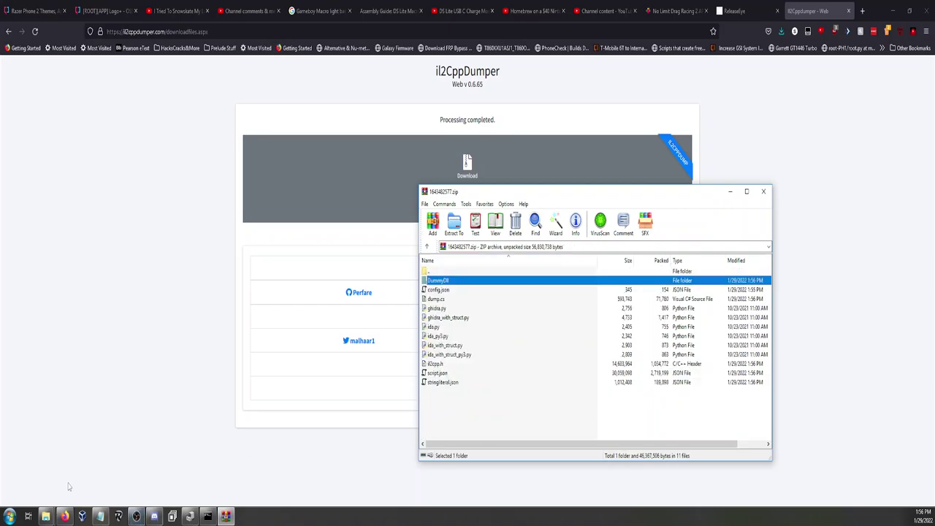
Step: In the IL2CPP Explorer window, open dump > DummyDll and select Assembly-CSharp.dll
mouse_move(45, 516)
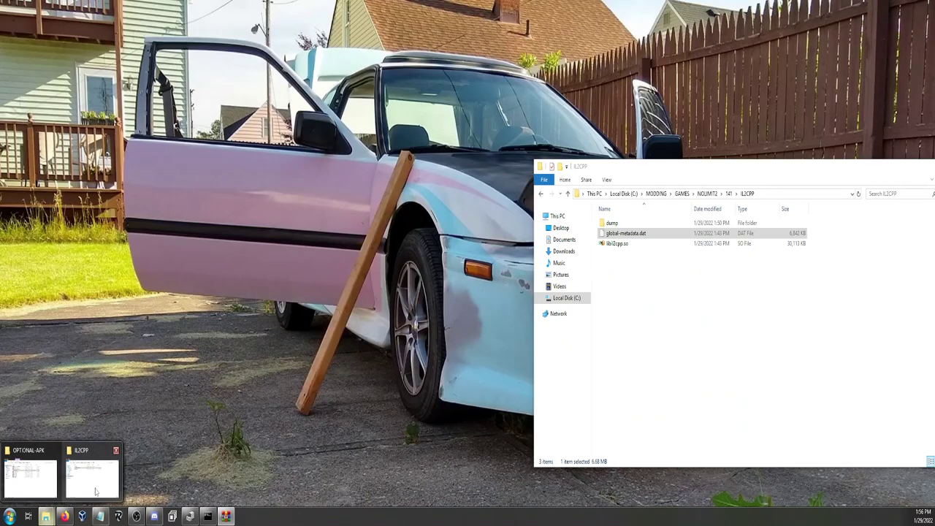
left_click(95, 491)
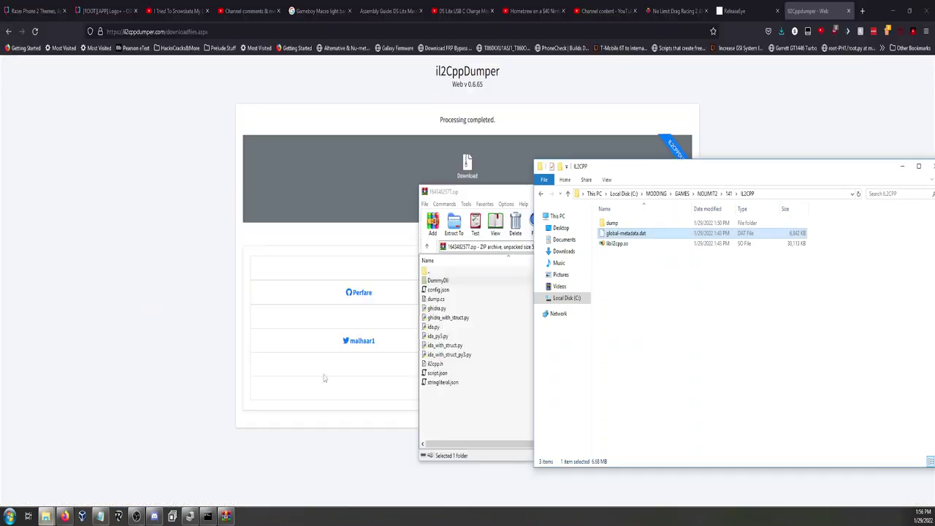
left_click(613, 223)
double_click(615, 224)
double_click(618, 226)
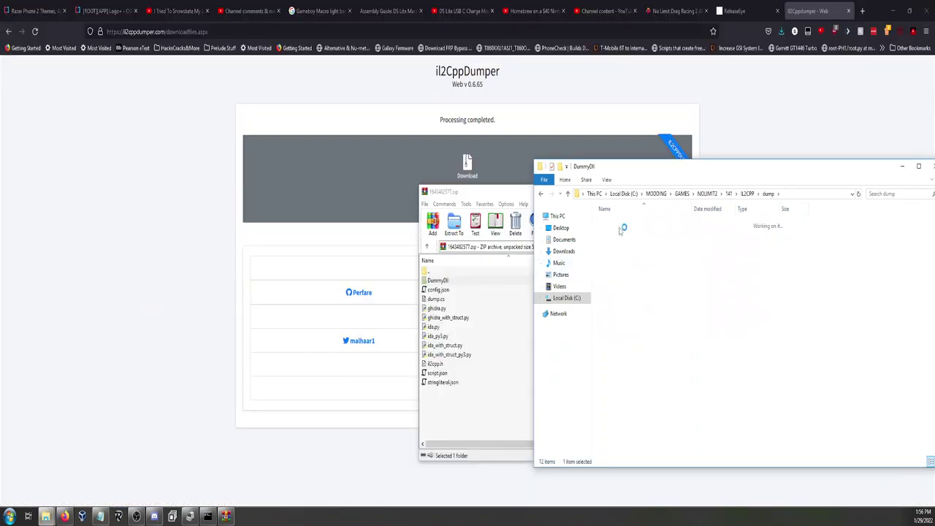
left_click(621, 235)
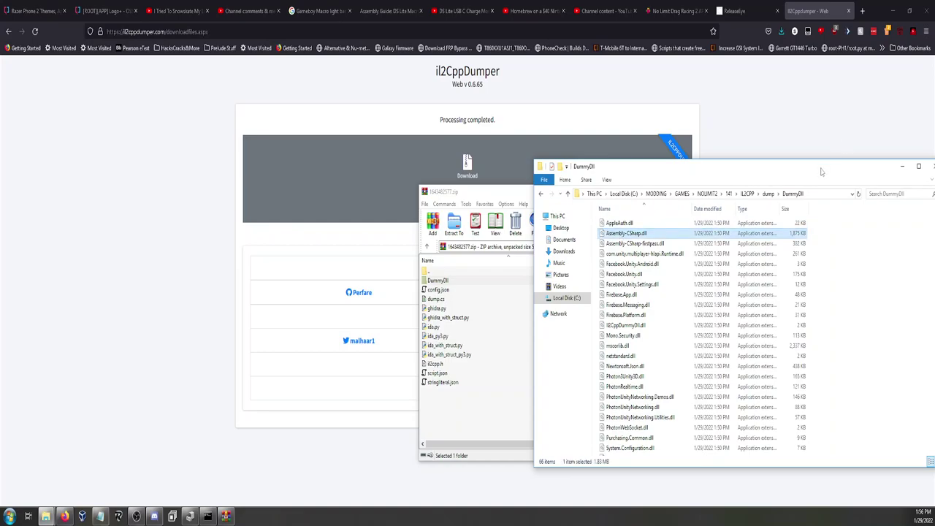
Step: Close the DummyDll Explorer window and the WinRAR archive
left_click_drag(823, 169, 709, 200)
left_click(824, 194)
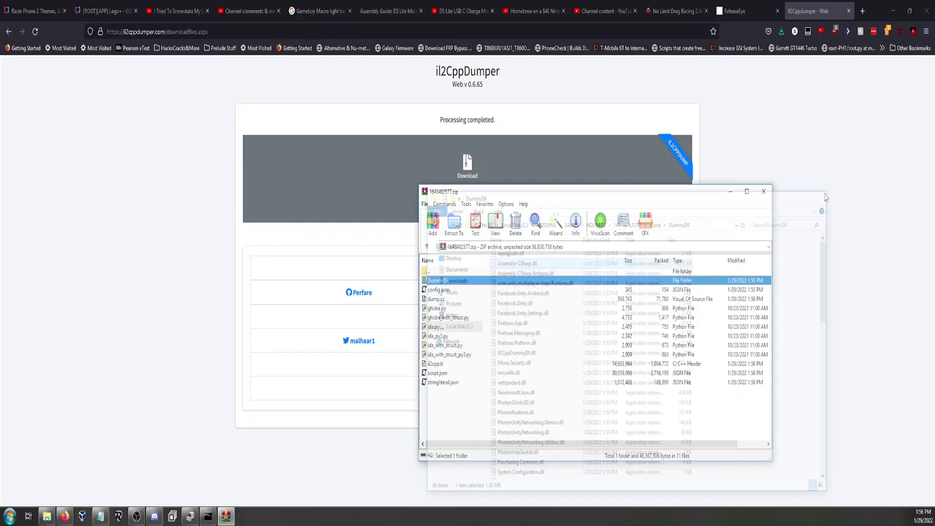
left_click(763, 191)
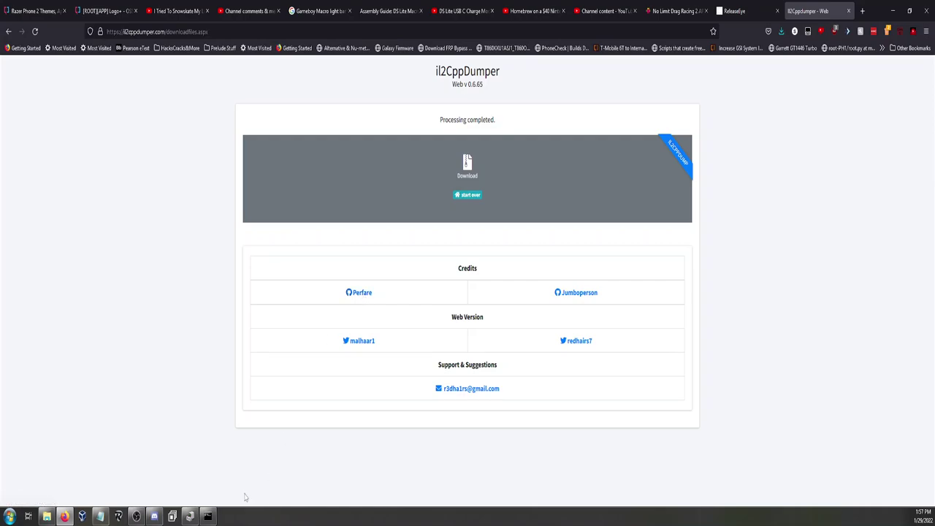
mouse_move(138, 517)
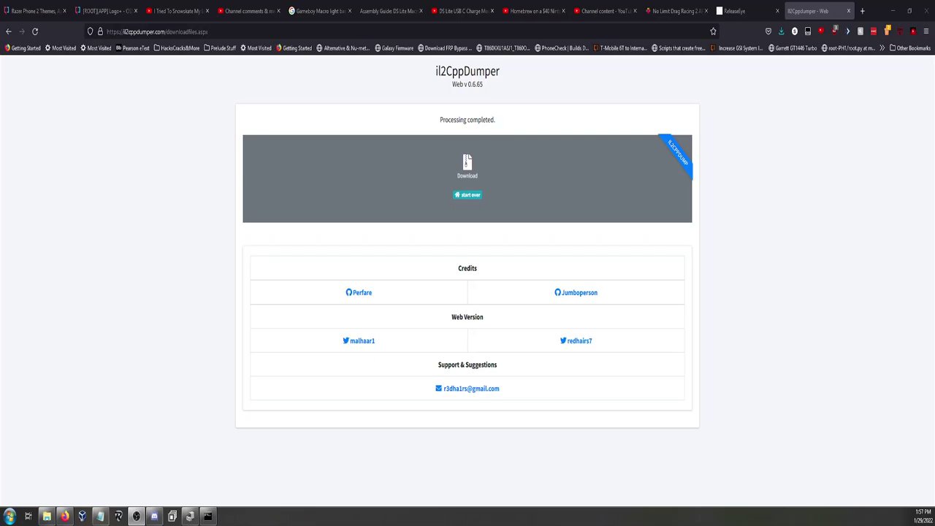
Step: Navigate MODDING > GAMES > NOLIMIT2 > 141 > IL2CPP and open the dump folder
left_click(46, 518)
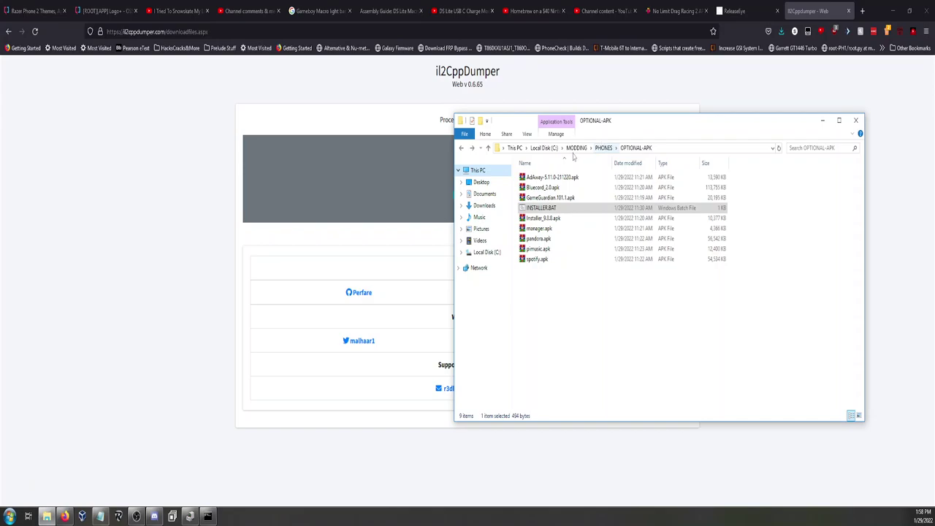
left_click(576, 150)
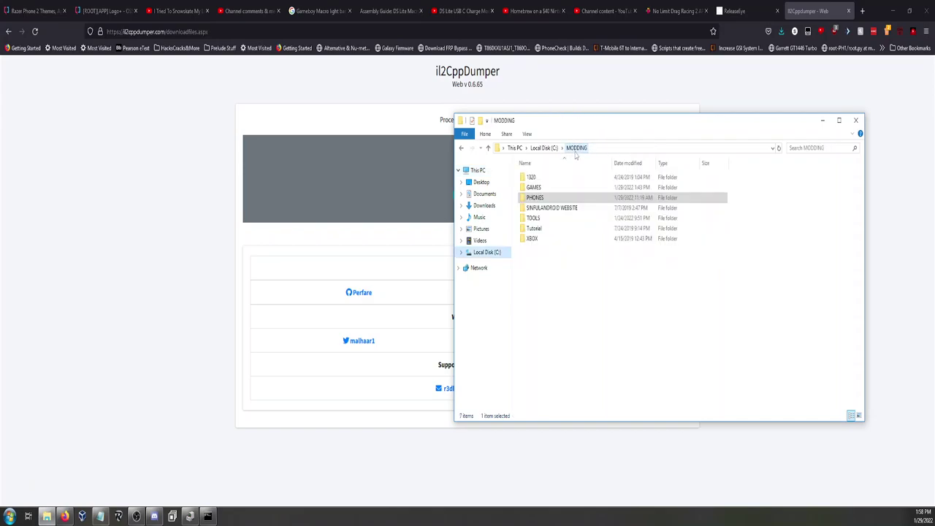
double_click(544, 188)
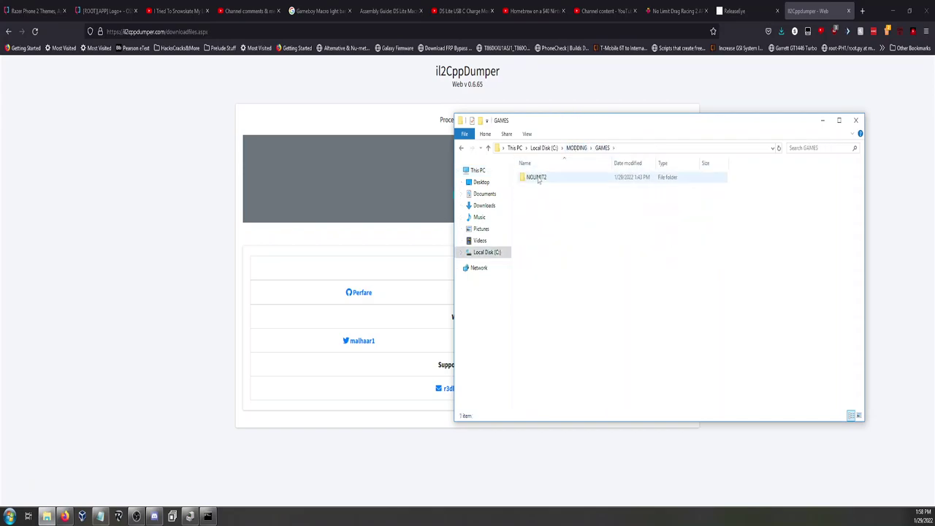
double_click(538, 177)
double_click(538, 177)
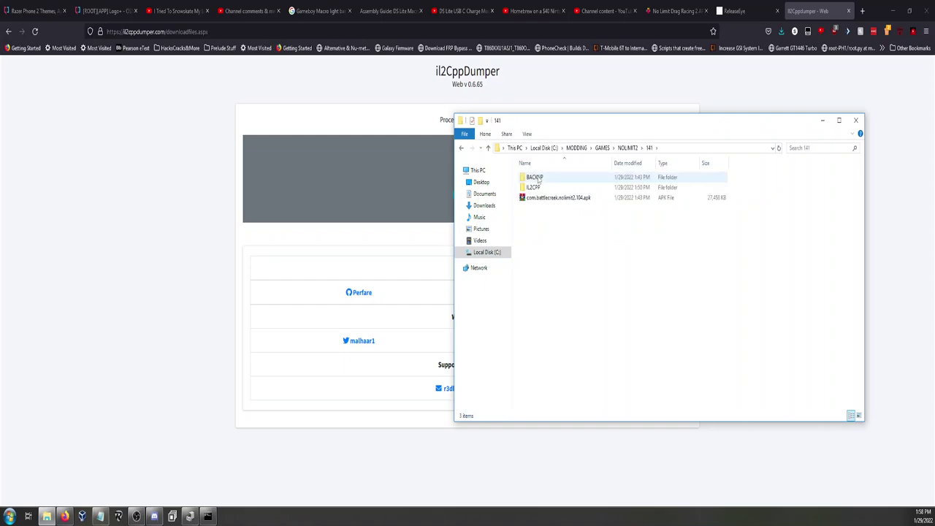
double_click(534, 187)
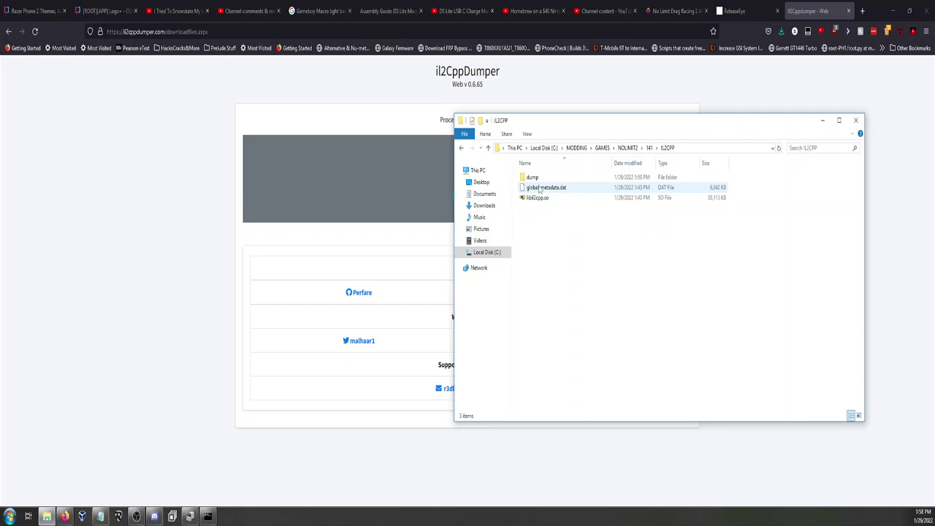
double_click(550, 178)
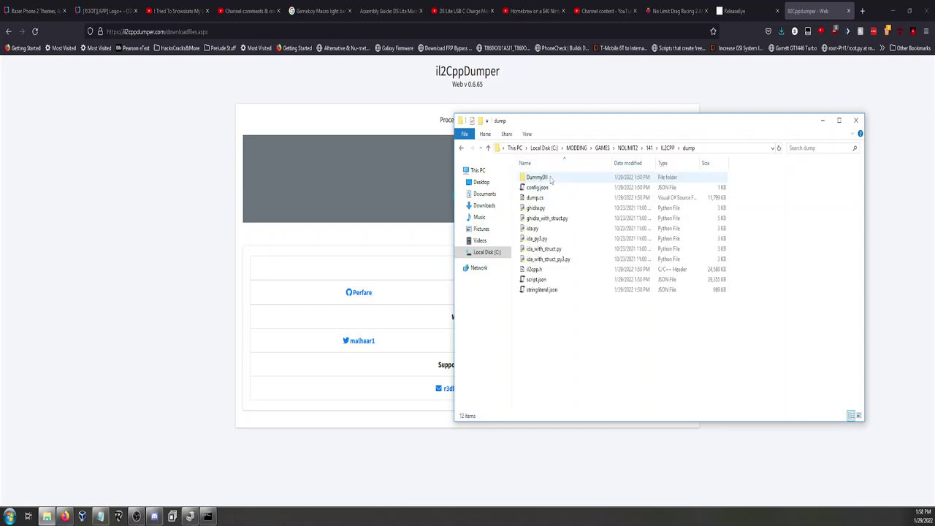
left_click(667, 148)
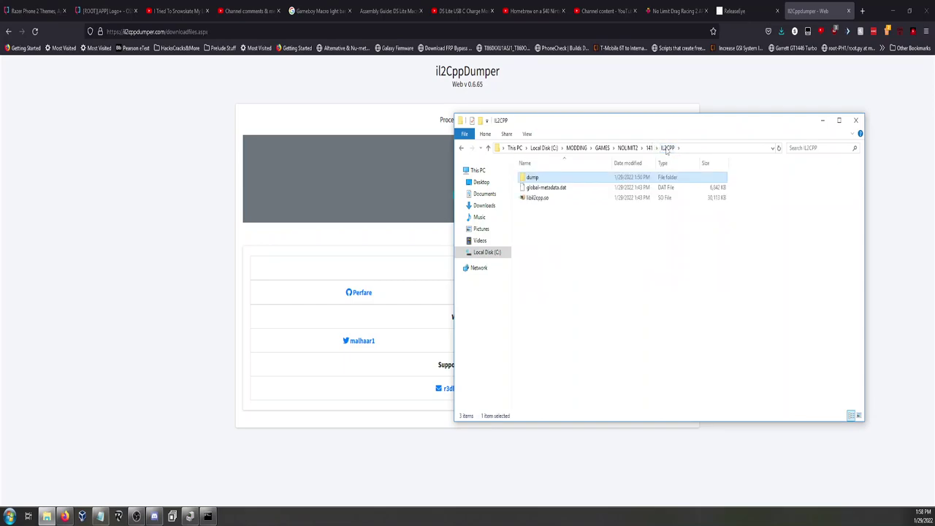
double_click(536, 181)
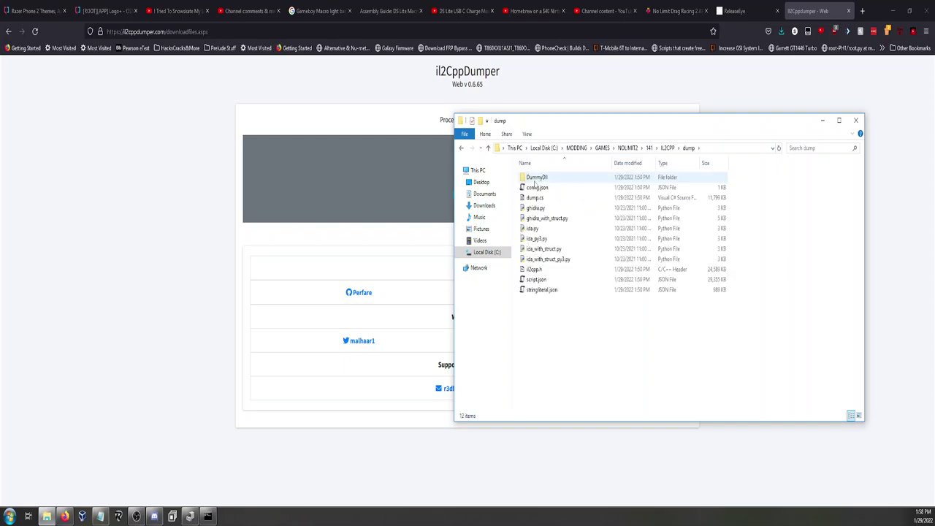